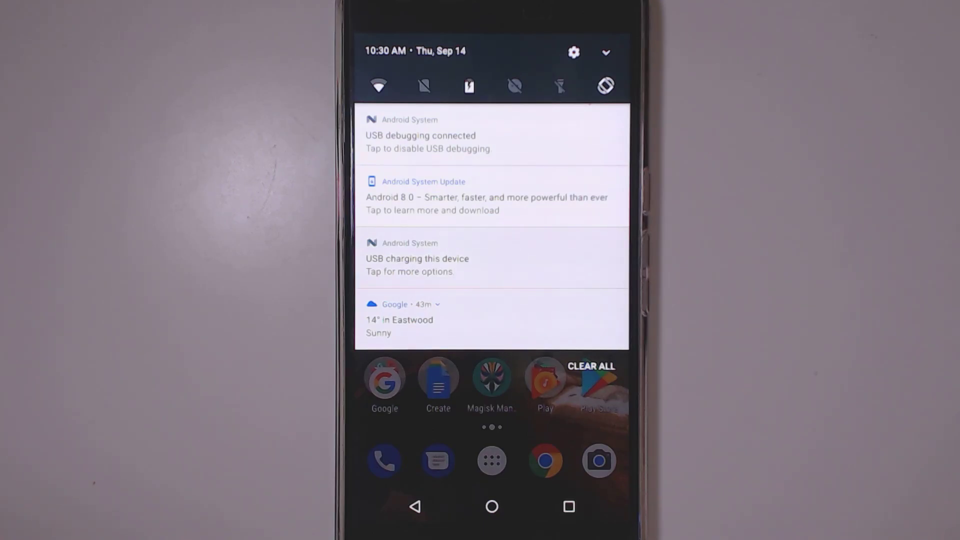
Dismiss the notification shade and return to the Settings Phone status page via Recents.
{"action": "left_click_drag", "start_coordinate": [492, 353], "coordinate": [492, 112]}
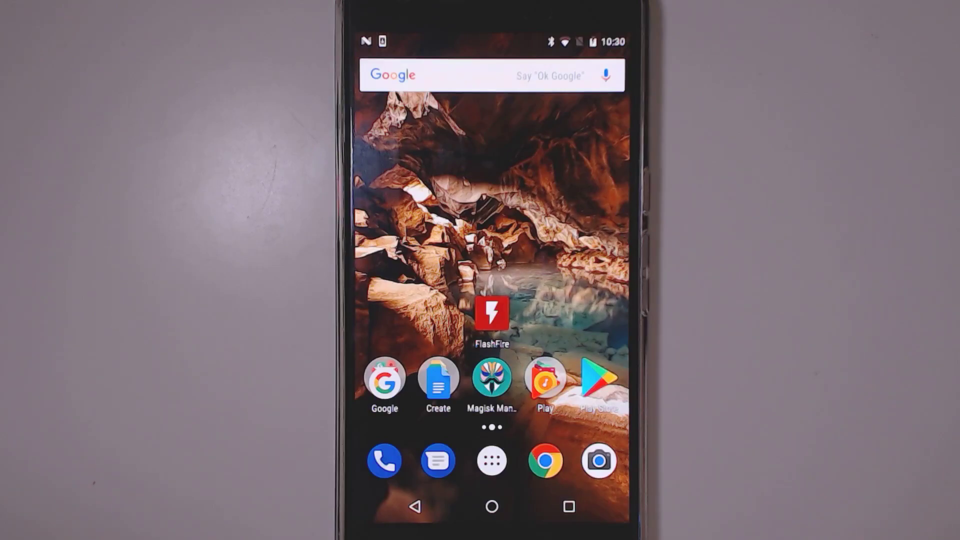
{"action": "left_click", "coordinate": [569, 506]}
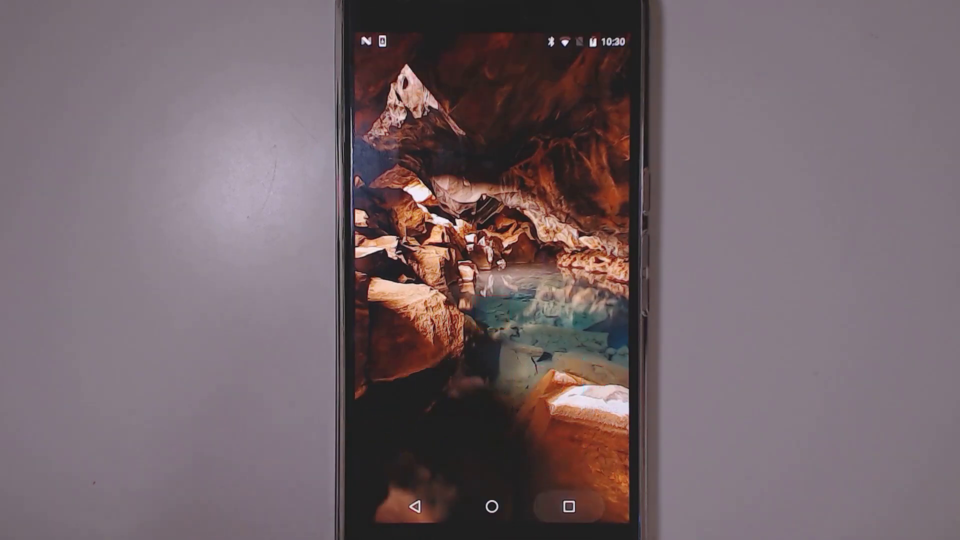
{"action": "left_click", "coordinate": [420, 375]}
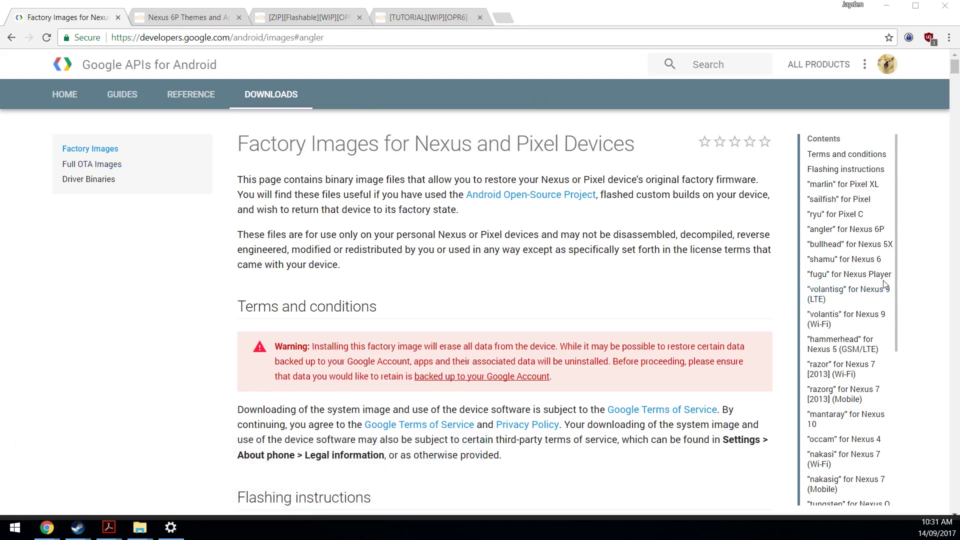
Trigger the 8.0.0 OPR6.170623.017 angler image download, skipping the existing duplicate.
{"action": "left_click", "coordinate": [855, 231]}
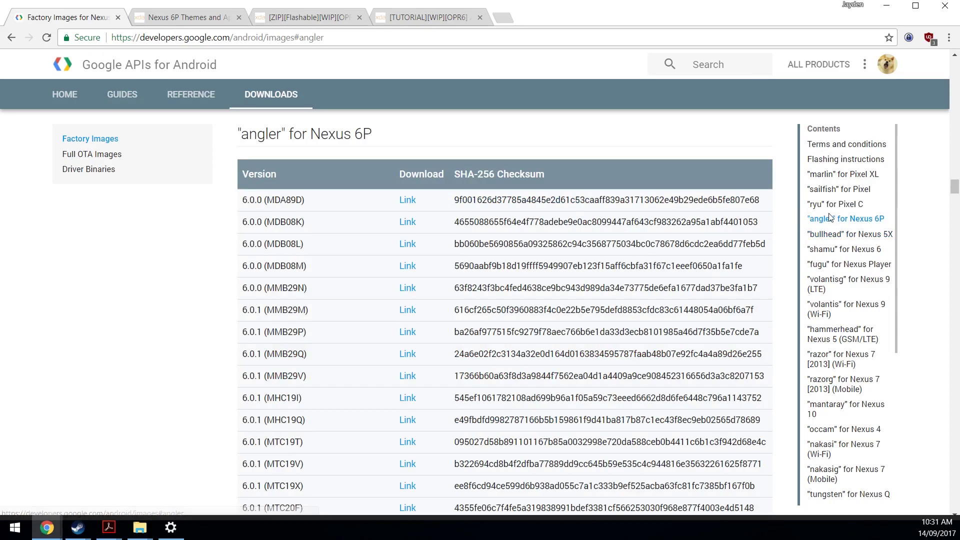
{"action": "scroll", "coordinate": [525, 300], "scroll_direction": "down", "scroll_amount": 5}
{"action": "scroll", "coordinate": [450, 300], "scroll_direction": "down", "scroll_amount": 5}
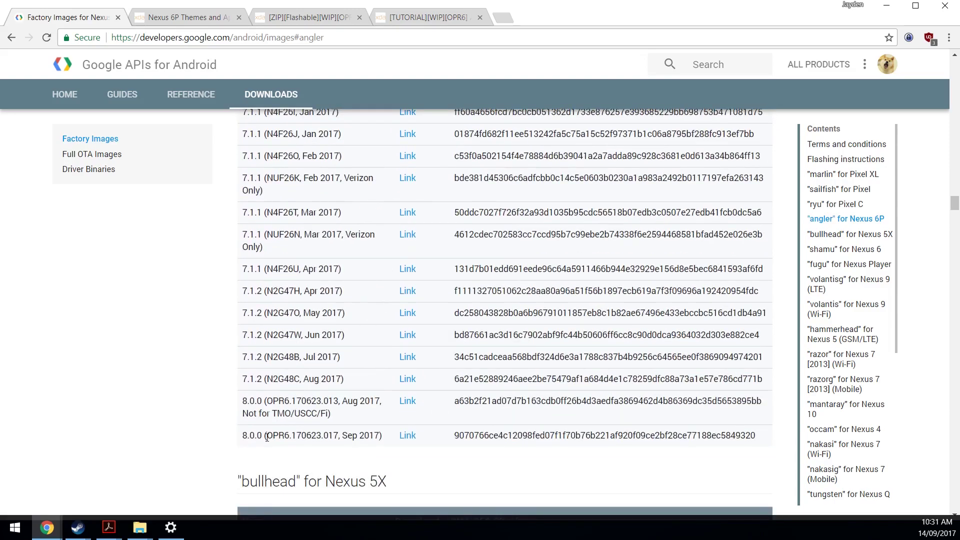
{"action": "left_click_drag", "start_coordinate": [266, 435], "coordinate": [341, 435]}
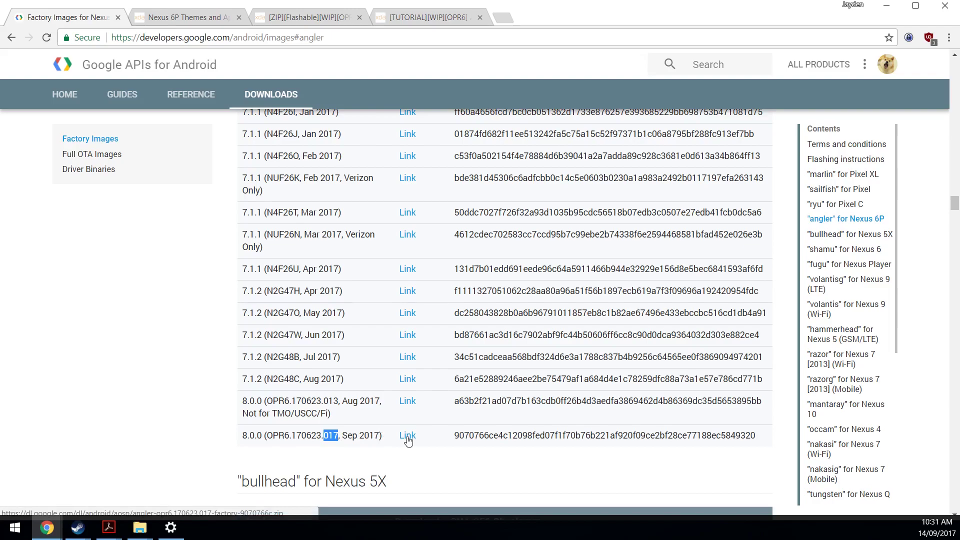
{"action": "left_click", "coordinate": [408, 437]}
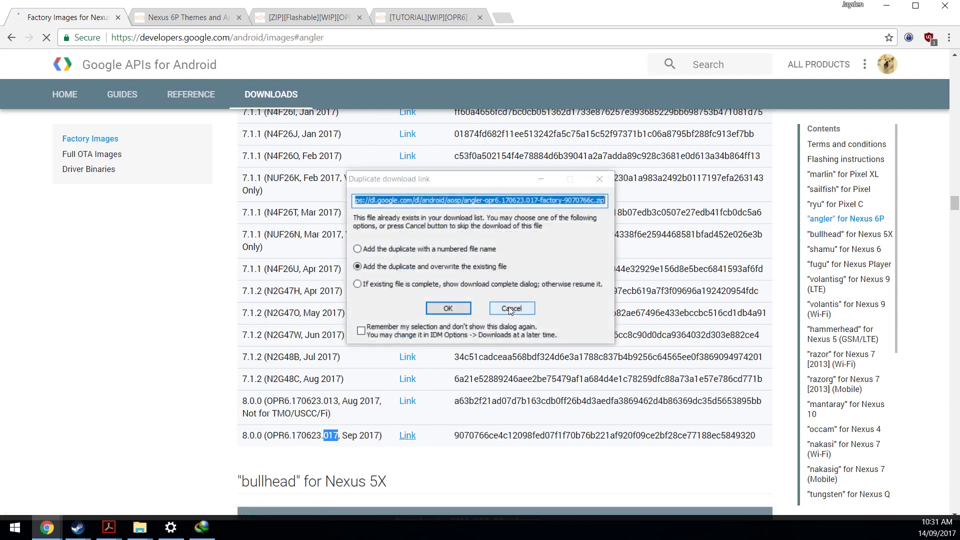
{"action": "left_click", "coordinate": [512, 310]}
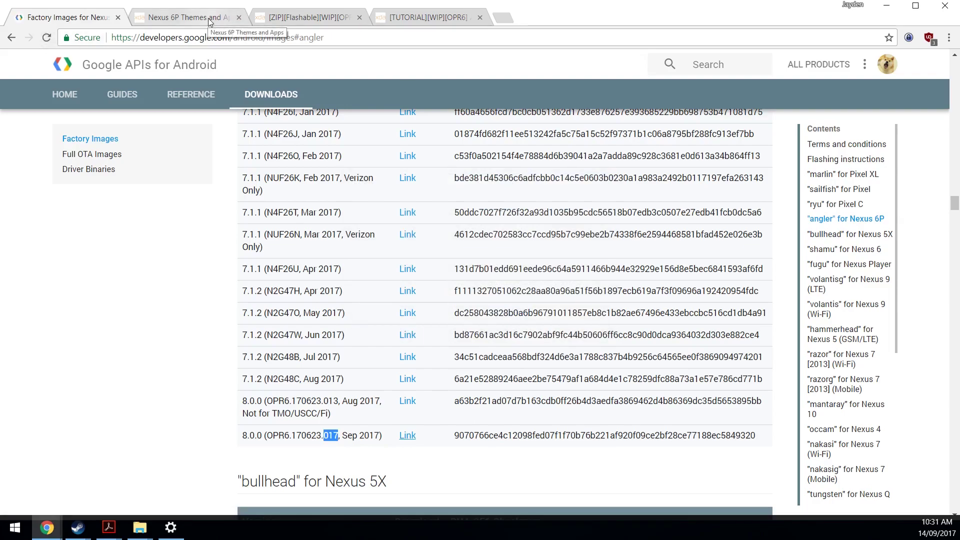
Switch through the Nexus 6P Themes and Apps, Pixel Mod ZIP, and Substratum tutorial tabs.
{"action": "left_click", "coordinate": [187, 17]}
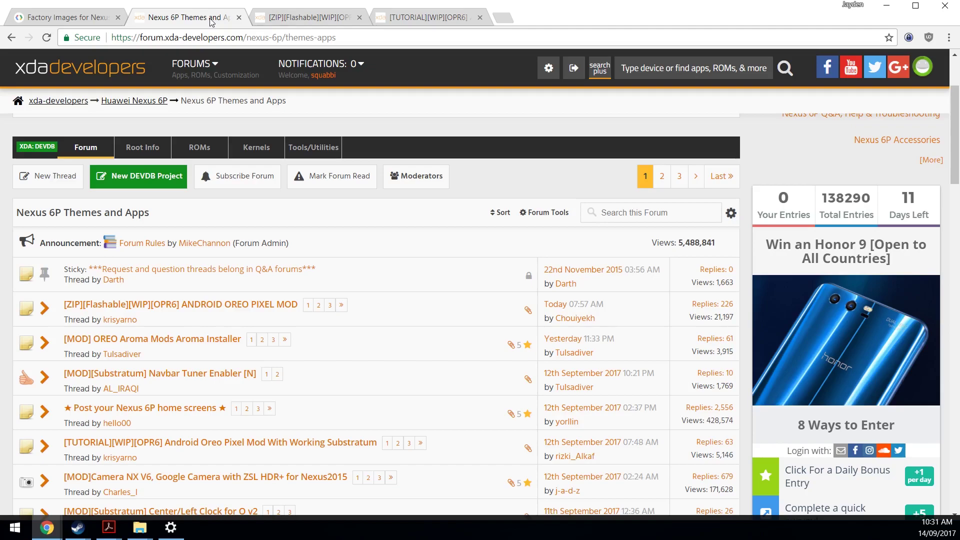
{"action": "scroll", "coordinate": [327, 356], "scroll_direction": "down", "scroll_amount": 3}
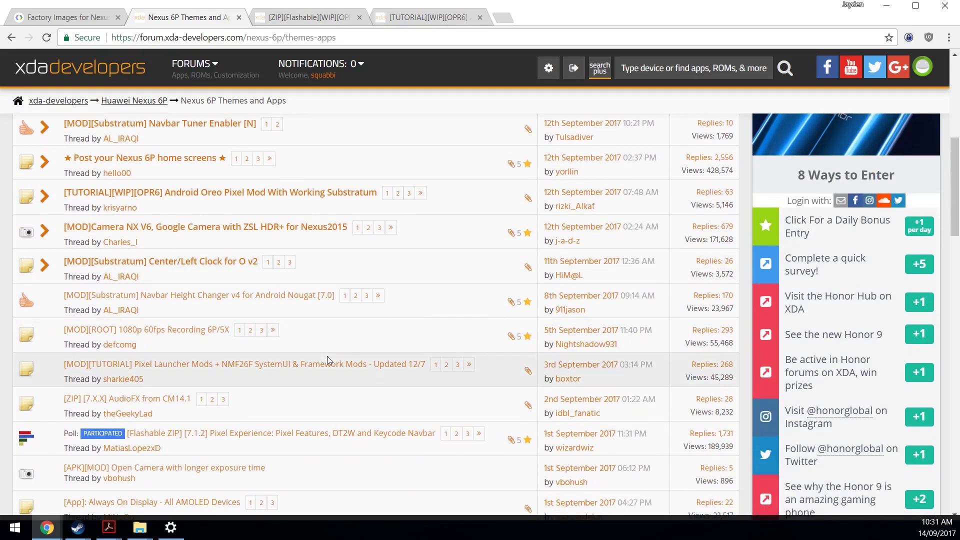
{"action": "scroll", "coordinate": [328, 356], "scroll_direction": "up", "scroll_amount": 4}
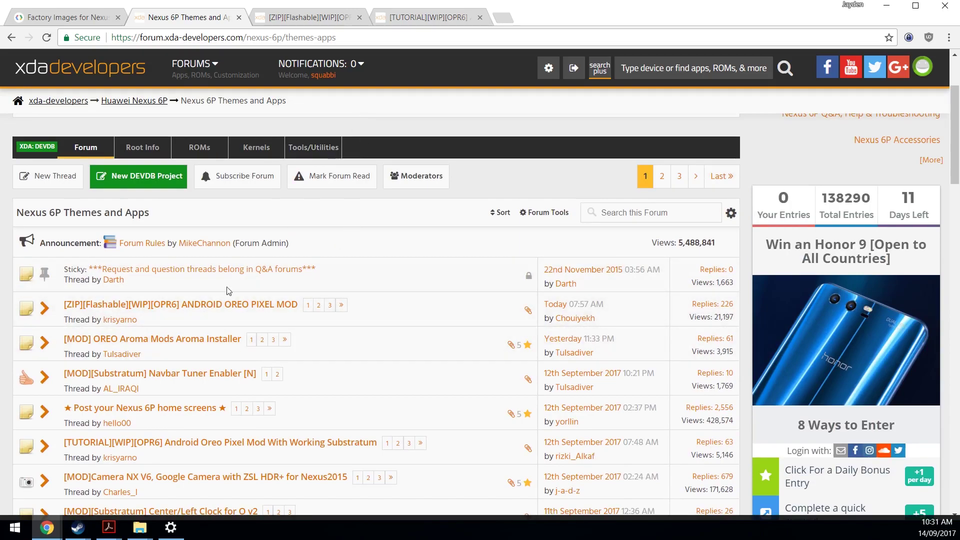
{"action": "left_click", "coordinate": [316, 16]}
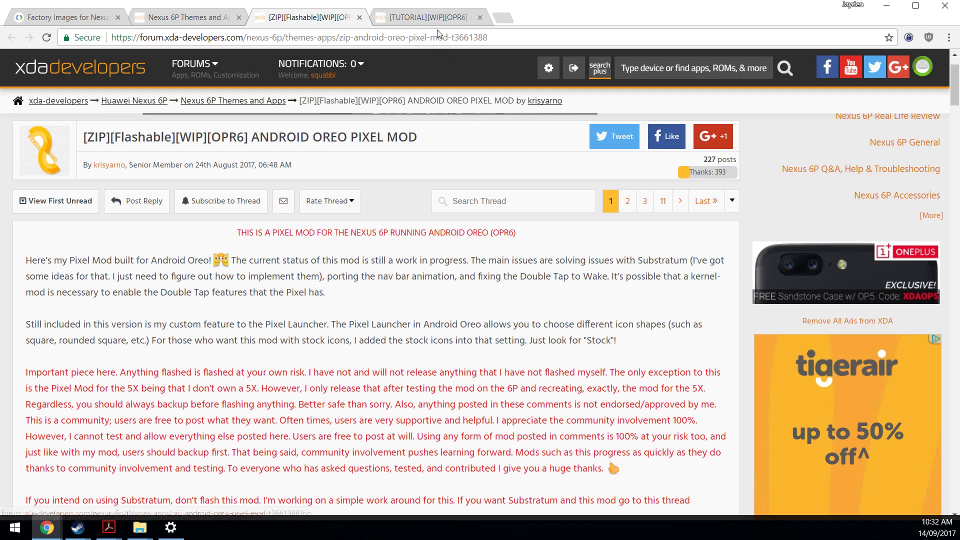
{"action": "left_click", "coordinate": [429, 16]}
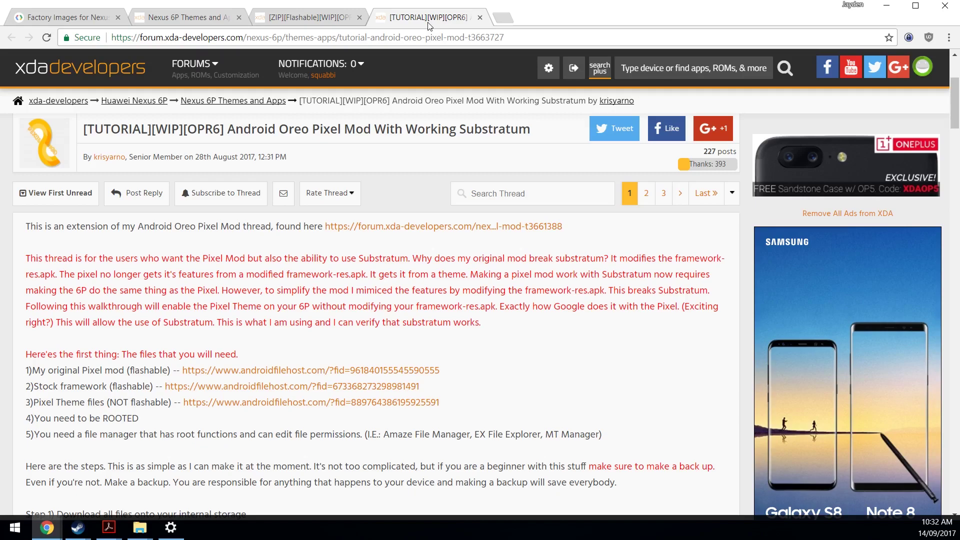
Load the official Magisk XDA thread from a new tab's 'mag' suggestion and download Latest Magisk.
{"action": "left_click", "coordinate": [501, 18]}
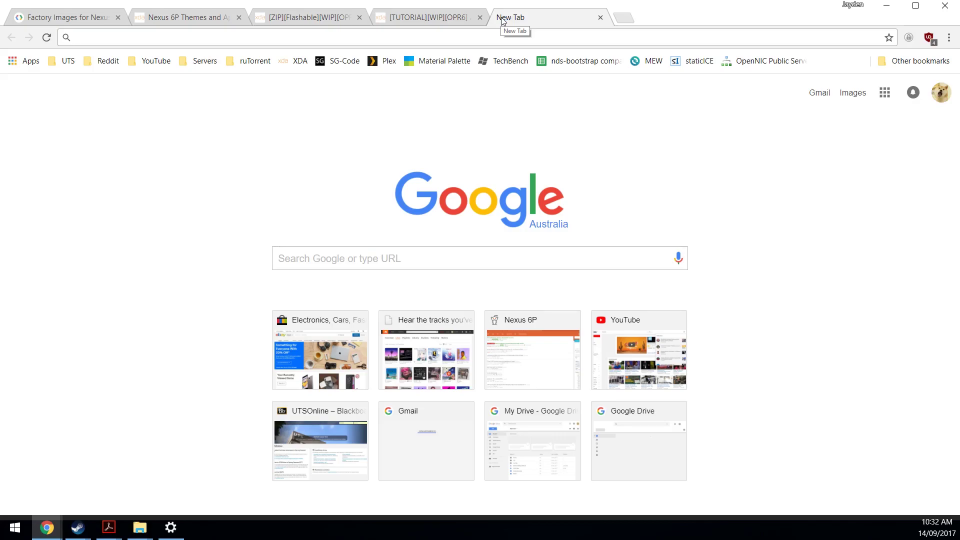
{"action": "type", "text": "mag"}
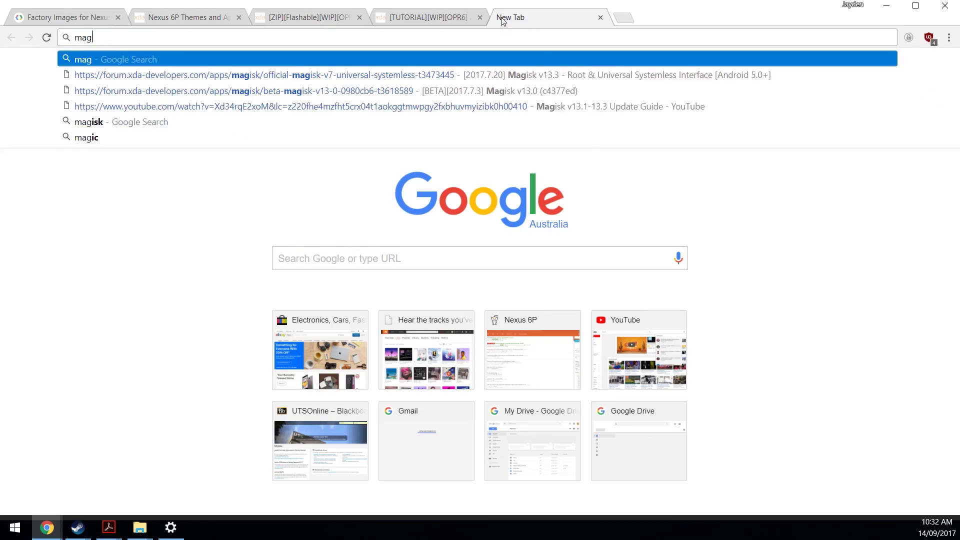
{"action": "key", "text": "Down"}
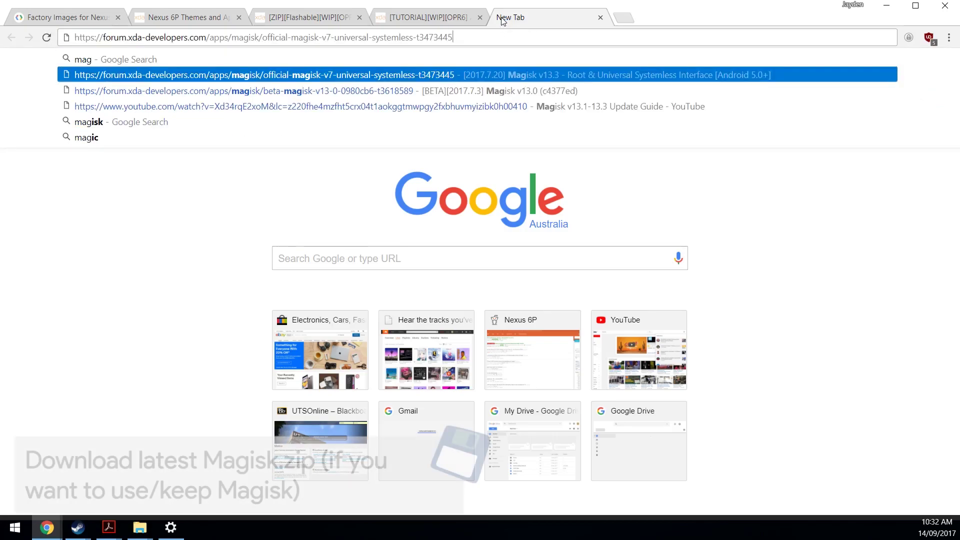
{"action": "key", "text": "Return"}
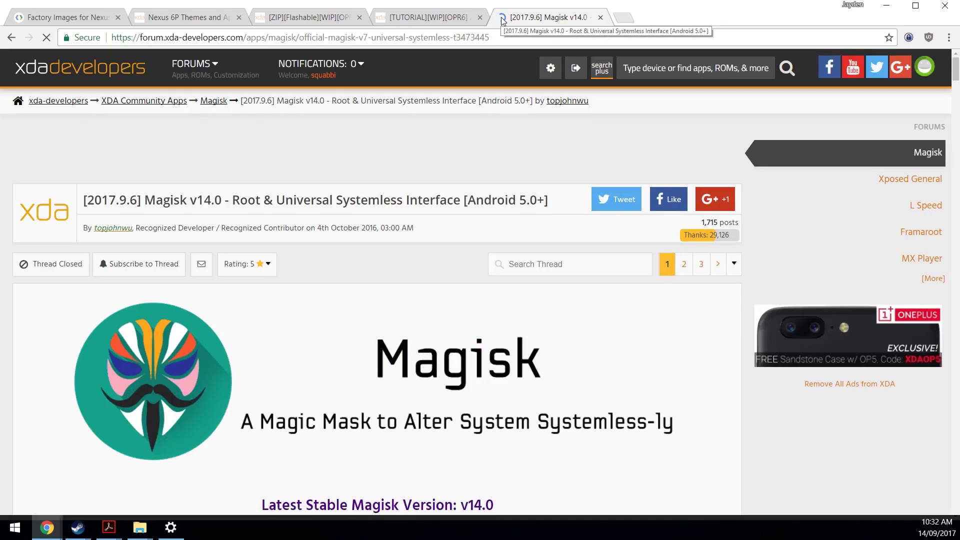
{"action": "scroll", "coordinate": [464, 325], "scroll_direction": "down", "scroll_amount": 8}
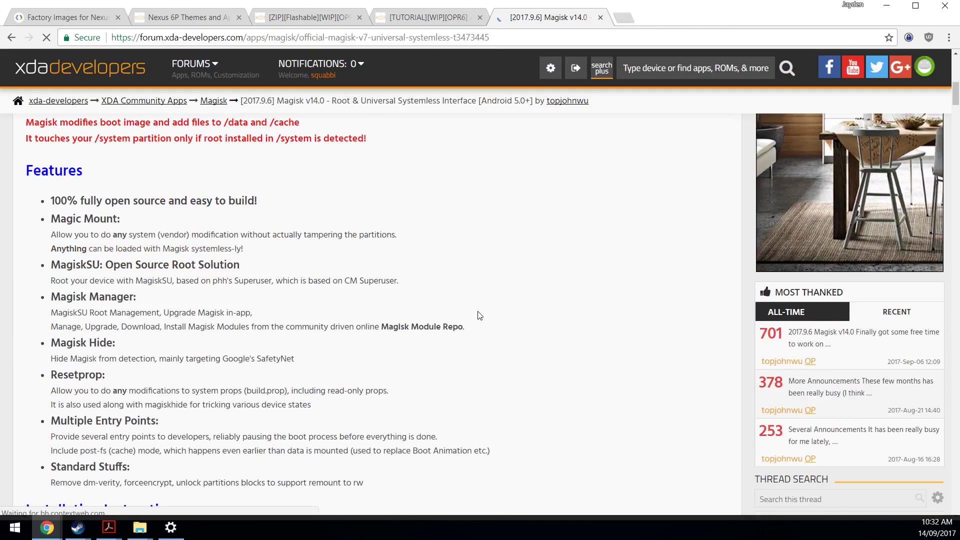
{"action": "scroll", "coordinate": [465, 324], "scroll_direction": "down", "scroll_amount": 8}
{"action": "scroll", "coordinate": [300, 300], "scroll_direction": "down", "scroll_amount": 2}
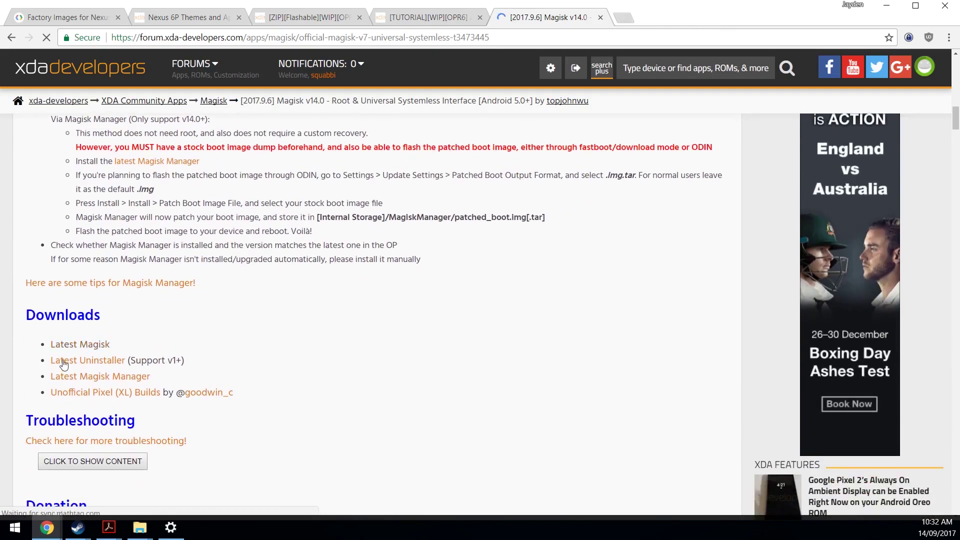
{"action": "left_click", "coordinate": [79, 345]}
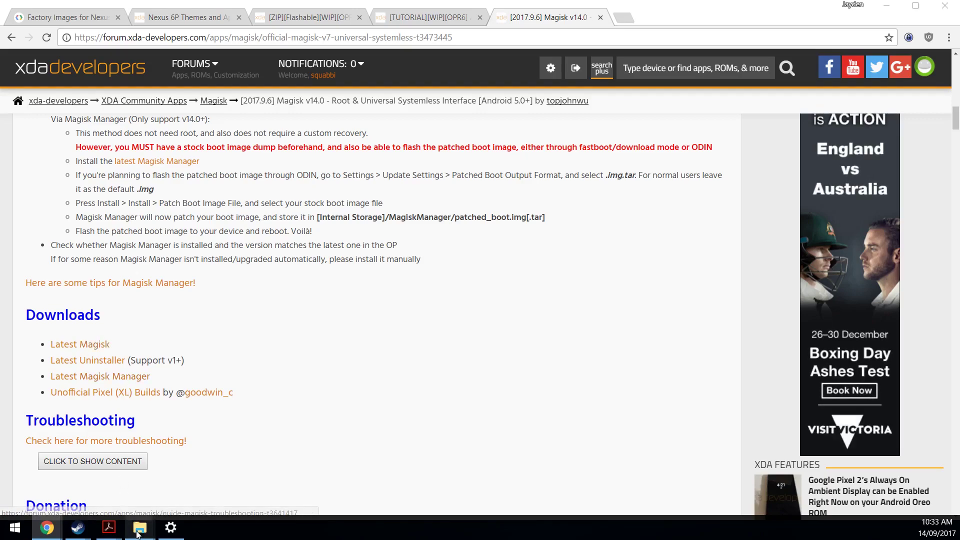
Copy the newest Oreo factory image zip into the phone's internal storage.
{"action": "mouse_move", "coordinate": [140, 528]}
{"action": "left_click", "coordinate": [181, 476]}
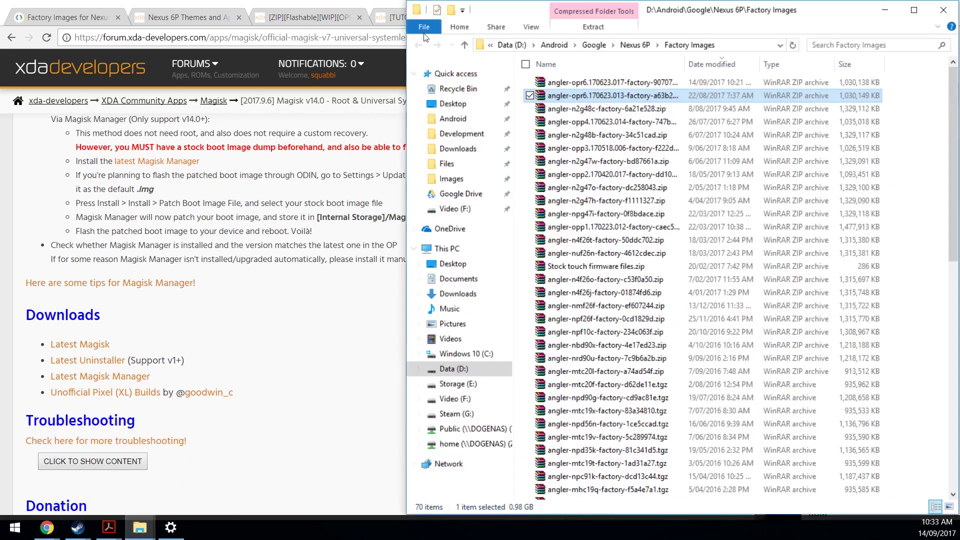
{"action": "left_click", "coordinate": [612, 82]}
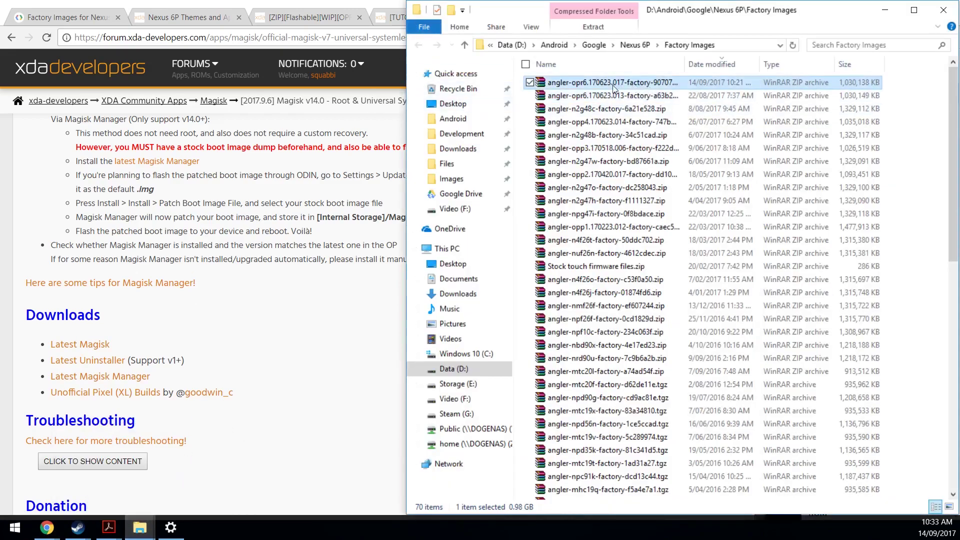
{"action": "right_click", "coordinate": [616, 84]}
{"action": "left_click", "coordinate": [420, 330]}
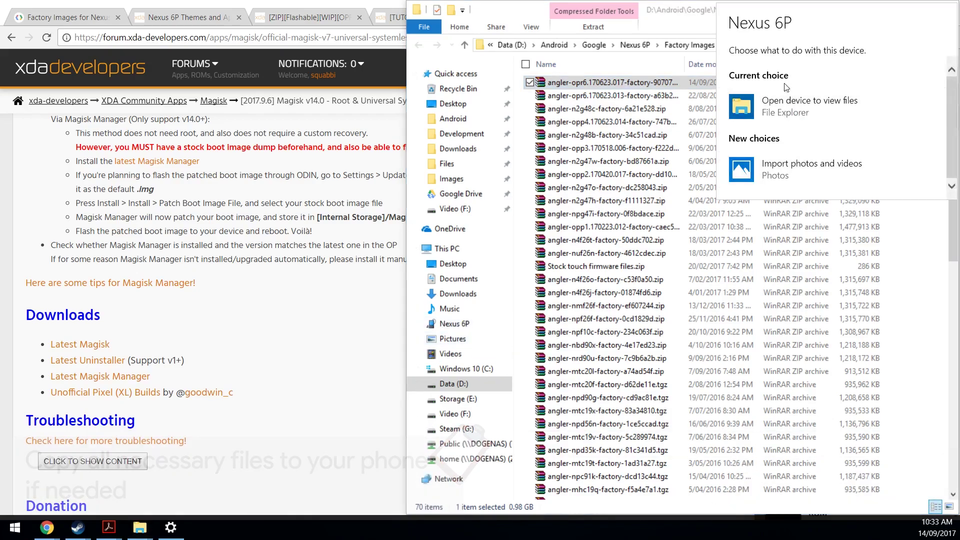
{"action": "left_click", "coordinate": [796, 105]}
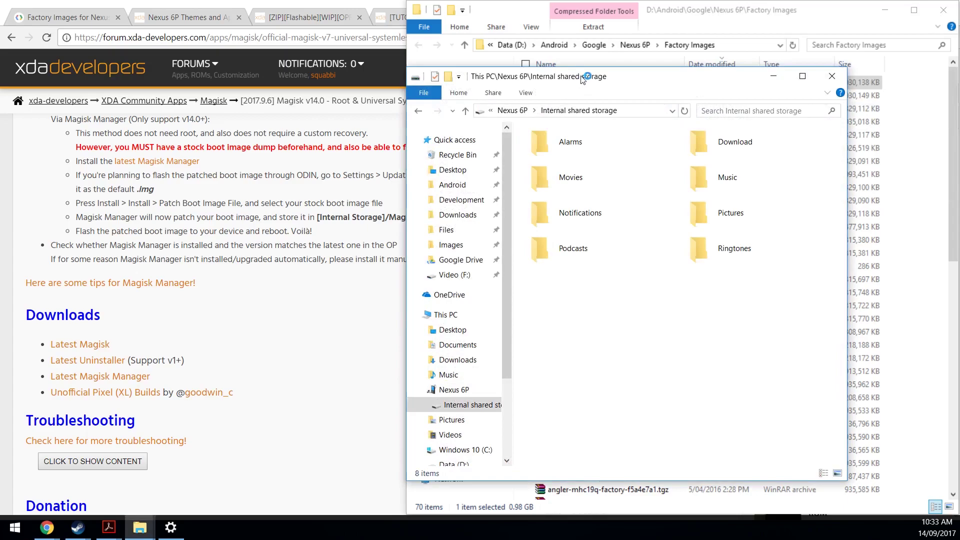
{"action": "left_click_drag", "start_coordinate": [582, 75], "coordinate": [240, 51]}
{"action": "scroll", "coordinate": [375, 263], "scroll_direction": "down", "scroll_amount": 5}
{"action": "right_click", "coordinate": [317, 302]}
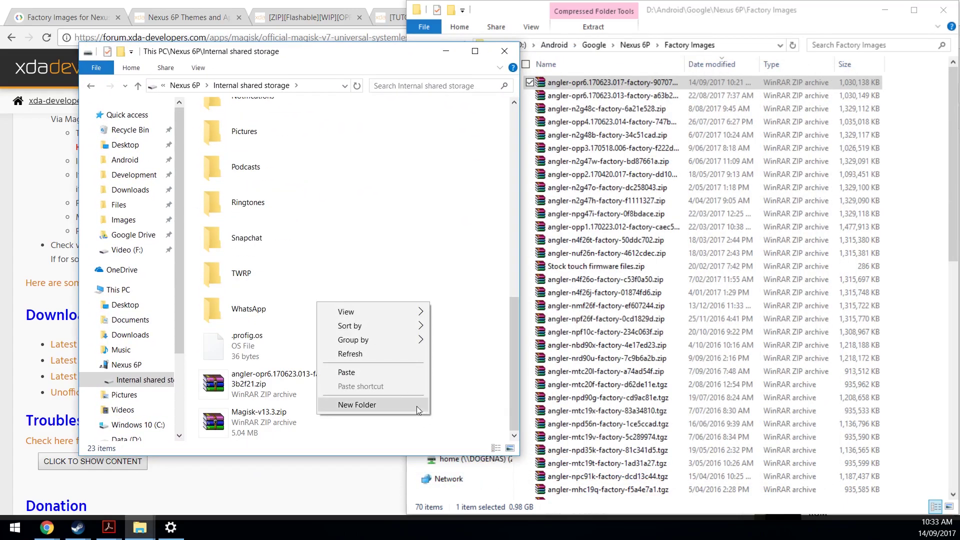
{"action": "left_click", "coordinate": [346, 372]}
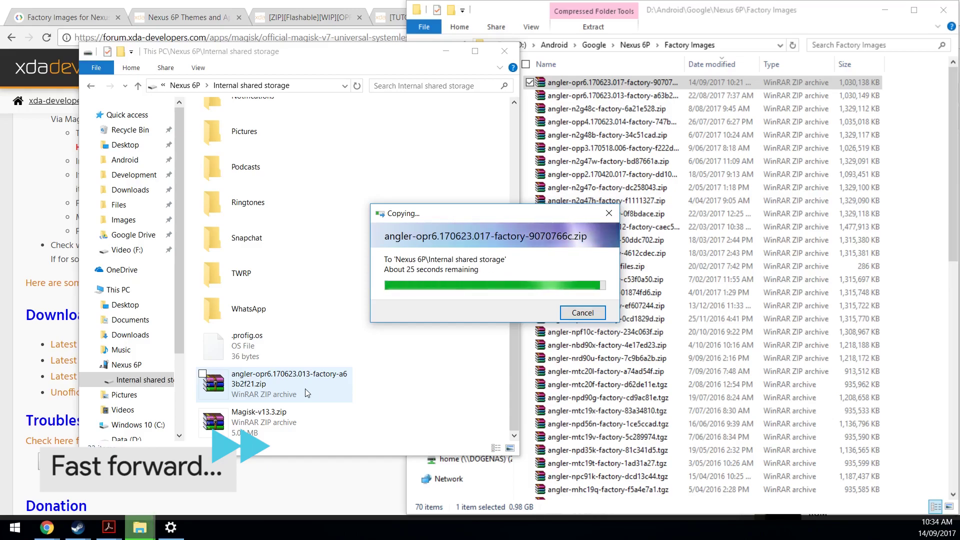
Permanently delete the older OPR6.170623.013 factory zip from the phone.
{"action": "left_click", "coordinate": [305, 388]}
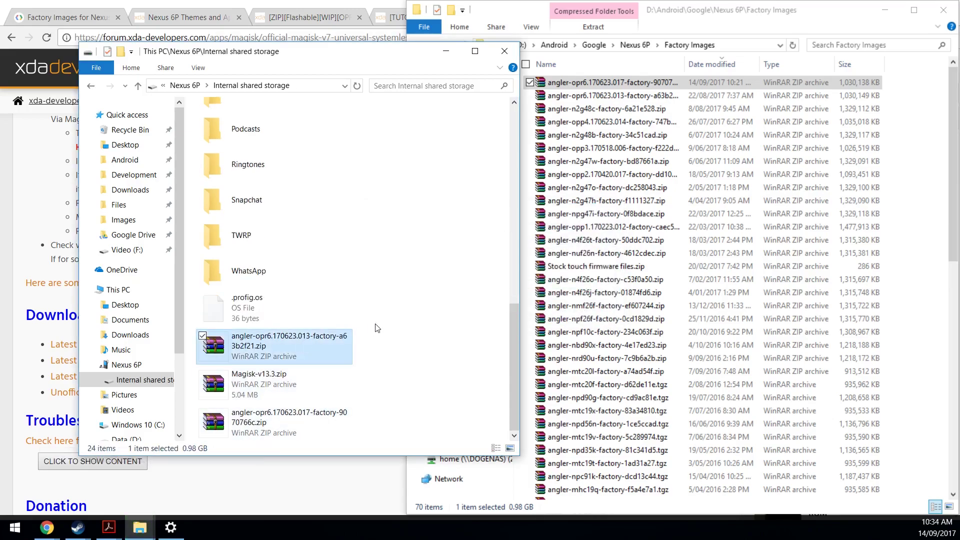
{"action": "key", "text": "shift+Delete"}
{"action": "key", "text": "Return"}
{"action": "scroll", "coordinate": [315, 249], "scroll_direction": "up", "scroll_amount": 3}
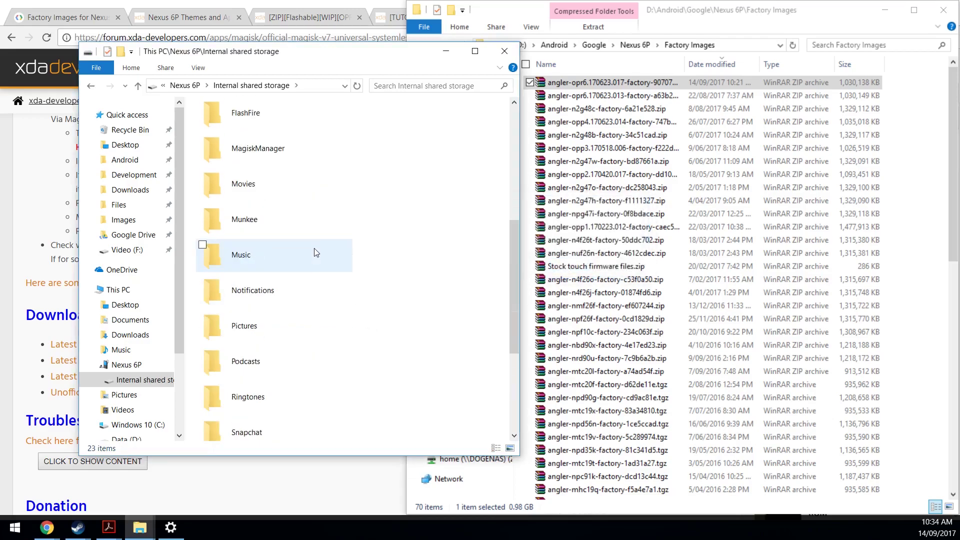
{"action": "scroll", "coordinate": [313, 249], "scroll_direction": "up", "scroll_amount": 2}
Confirm Magisk-v14.0.zip is in the MagiskManager folder, then return to the Magisk forum page.
{"action": "double_click", "coordinate": [272, 254]}
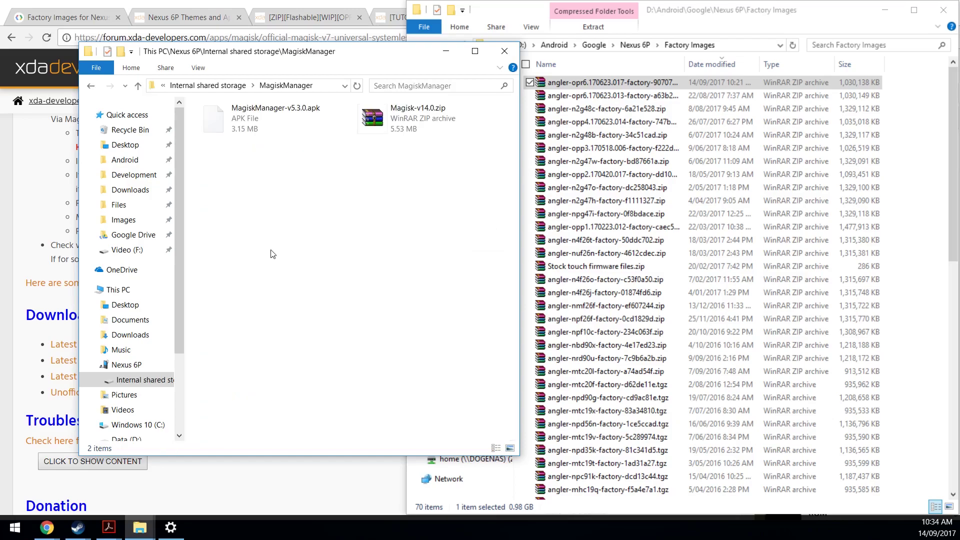
{"action": "left_click", "coordinate": [410, 134]}
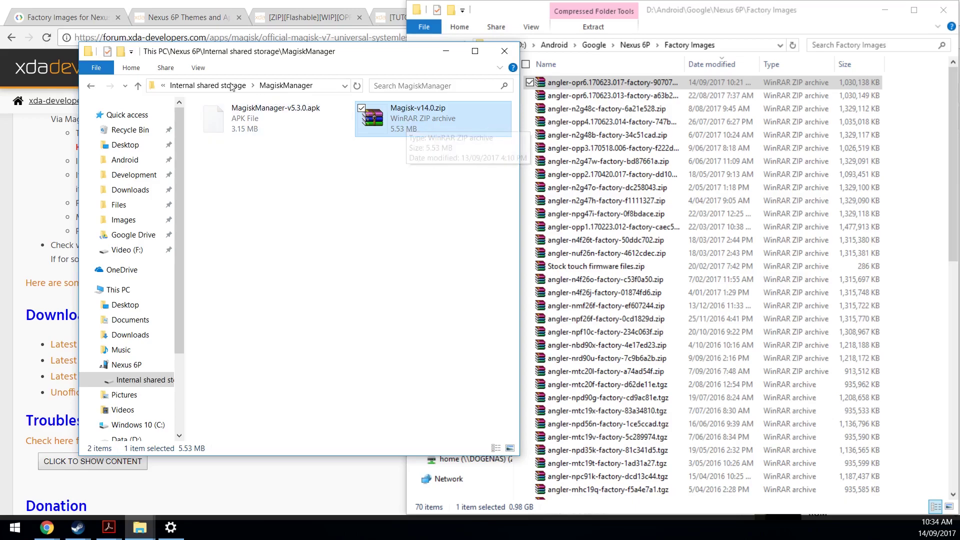
{"action": "left_click", "coordinate": [207, 85]}
{"action": "left_click", "coordinate": [458, 268]}
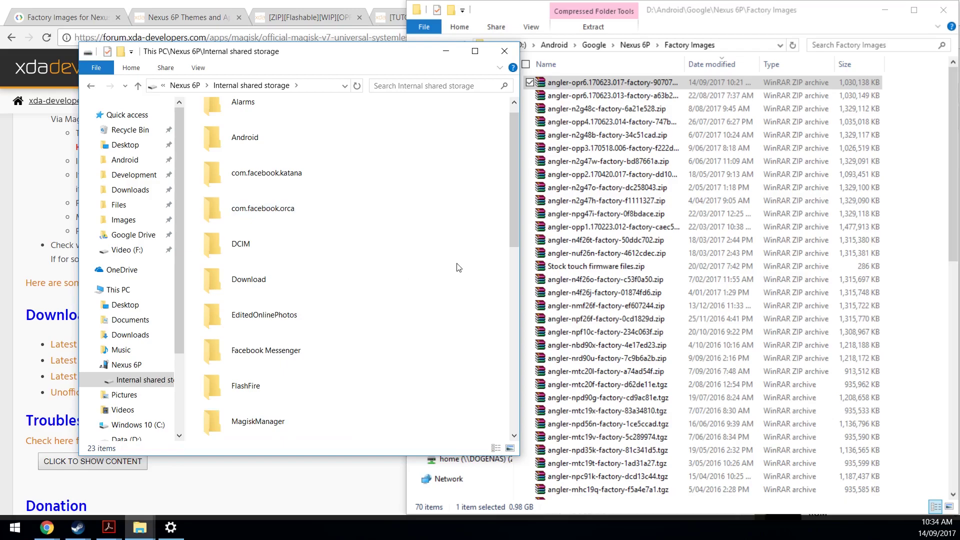
{"action": "left_click", "coordinate": [525, 16]}
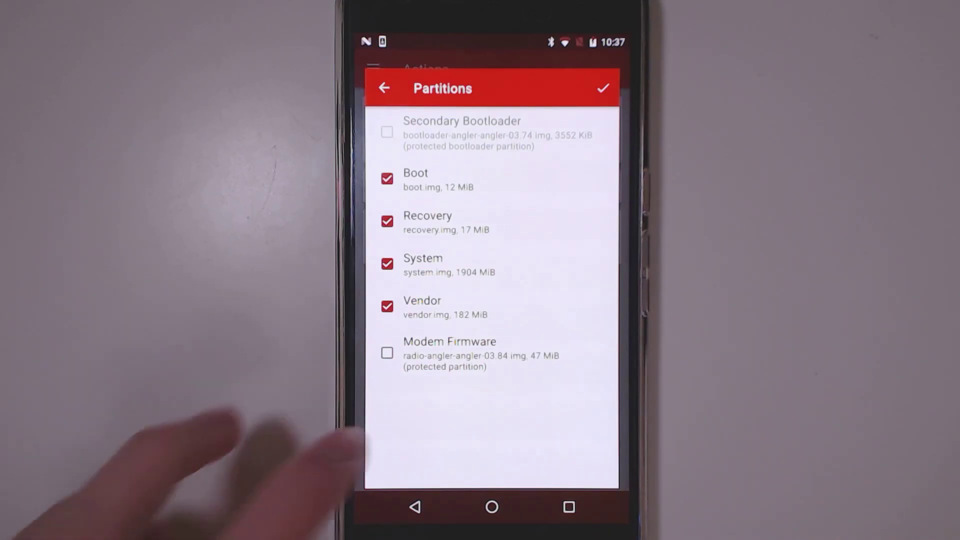
Select Modem Firmware, deselect Recovery, and split protected partitions into a separate flash.
{"action": "left_click", "coordinate": [387, 353]}
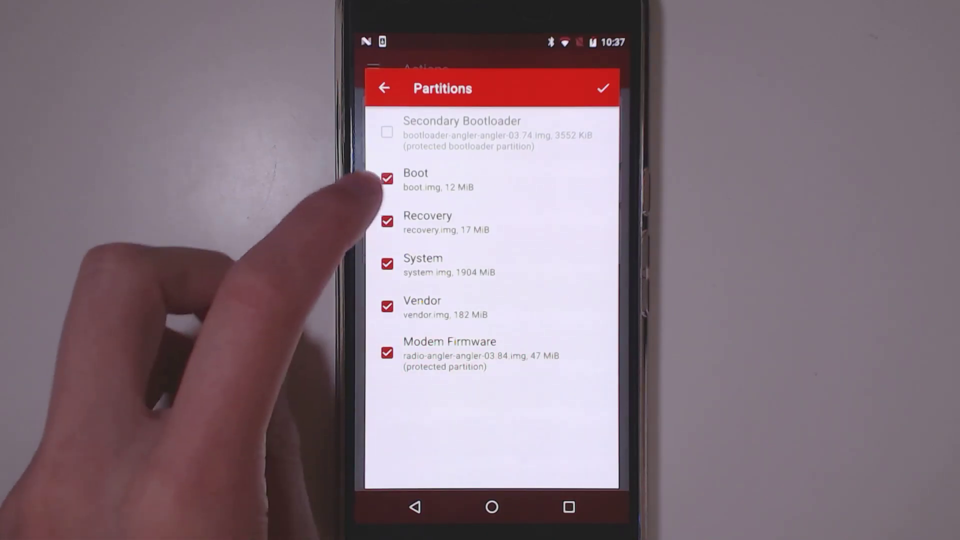
{"action": "left_click", "coordinate": [388, 220]}
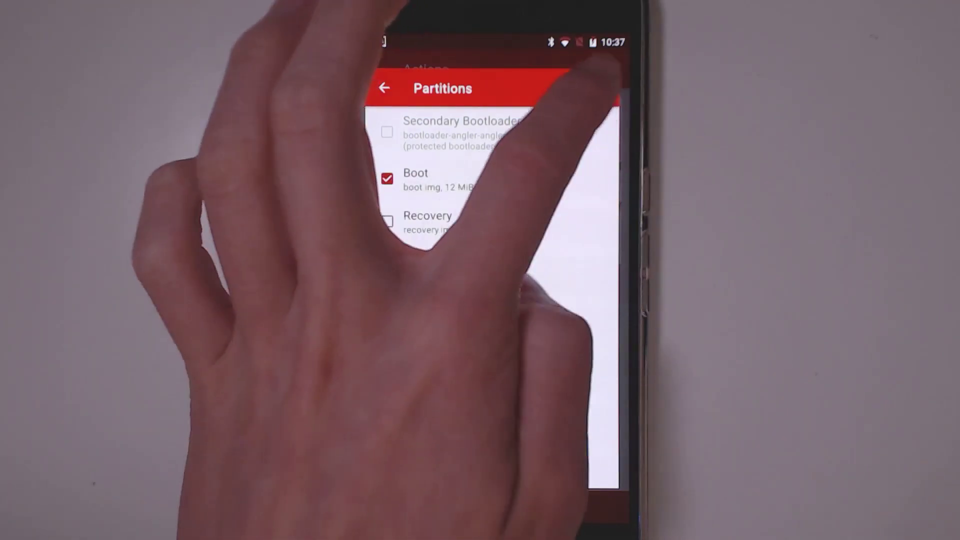
{"action": "left_click", "coordinate": [603, 87]}
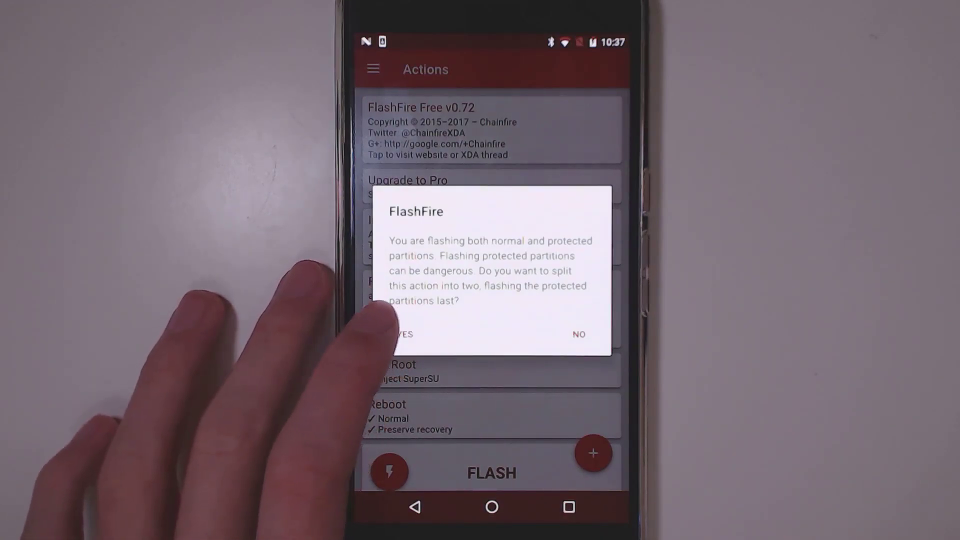
{"action": "left_click", "coordinate": [404, 334]}
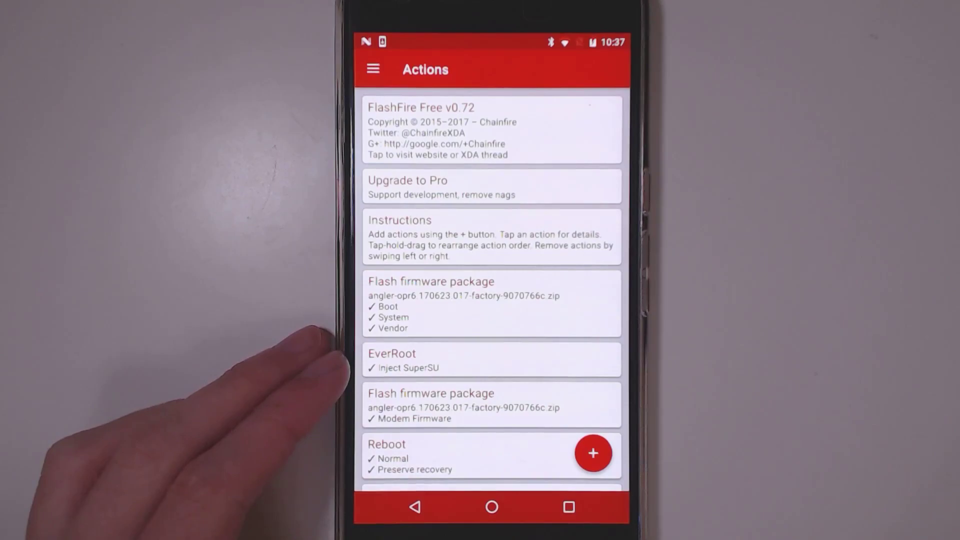
{"action": "scroll", "coordinate": [491, 300], "scroll_direction": "down", "scroll_amount": 2}
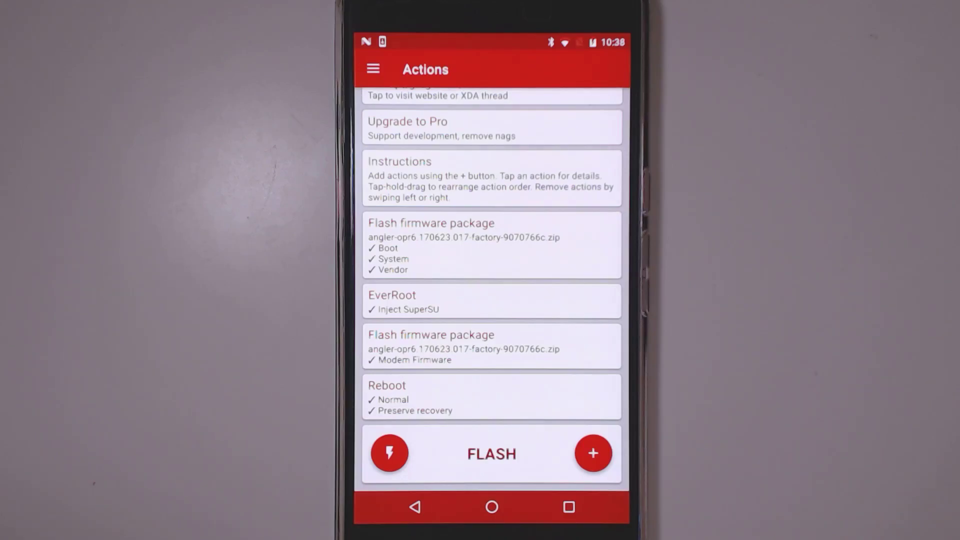
{"action": "left_click", "coordinate": [593, 454]}
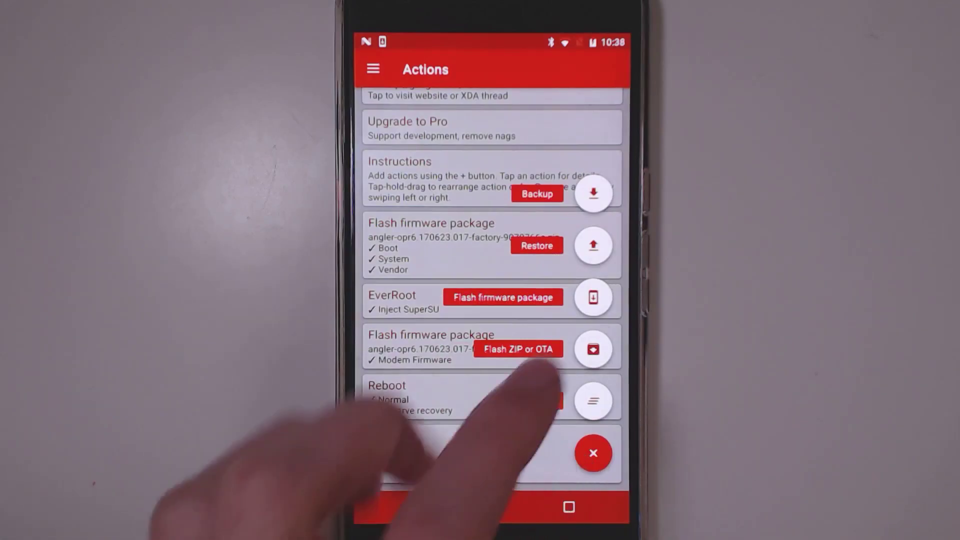
{"action": "left_click", "coordinate": [593, 349]}
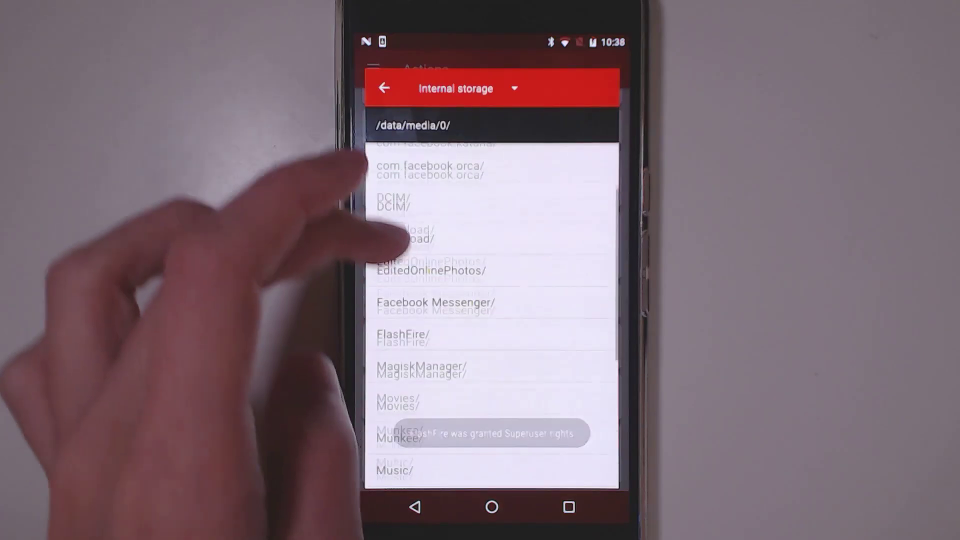
{"action": "scroll", "coordinate": [450, 337], "scroll_direction": "down", "scroll_amount": 5}
{"action": "left_click", "coordinate": [428, 274]}
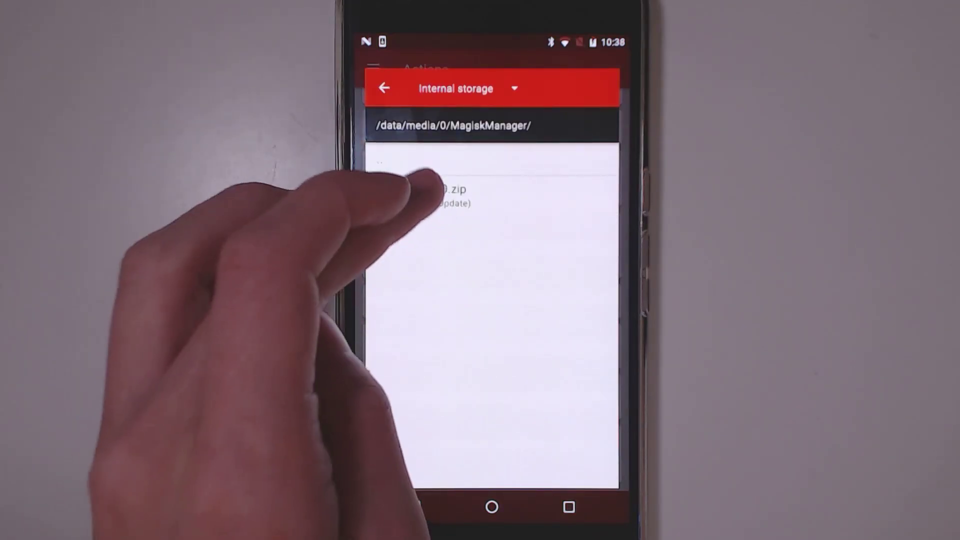
{"action": "left_click", "coordinate": [420, 195]}
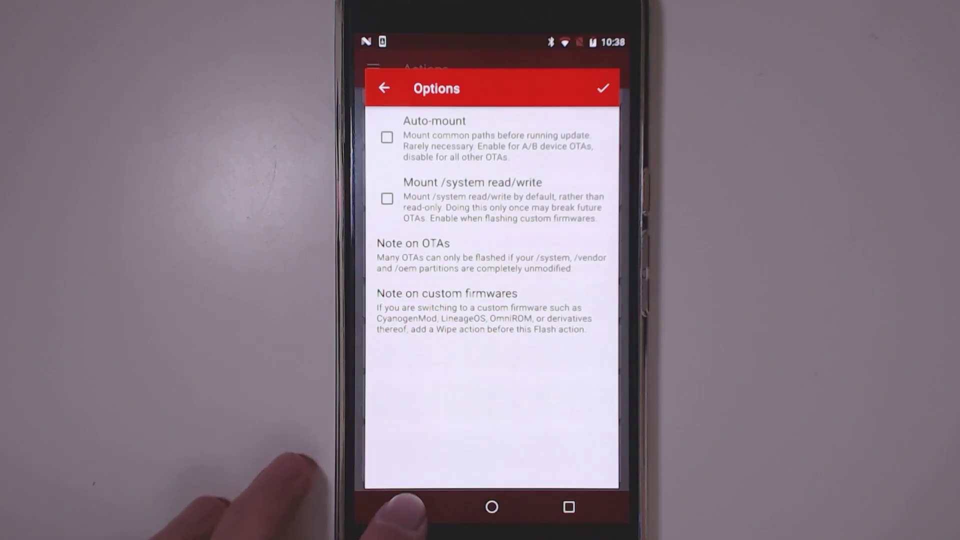
{"action": "left_click", "coordinate": [413, 506]}
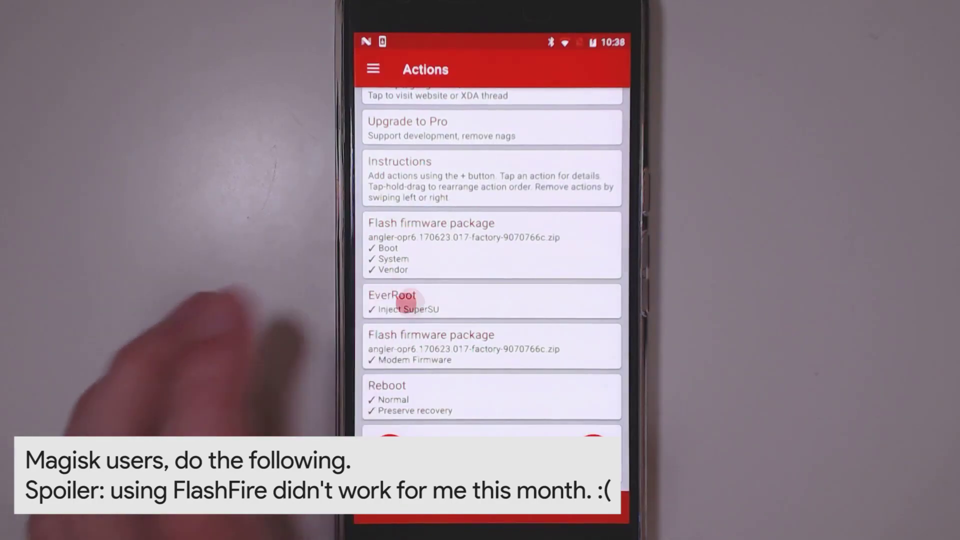
Turn off EverRoot's Inject SuperSU option.
{"action": "left_click", "coordinate": [421, 300]}
{"action": "left_click", "coordinate": [387, 127]}
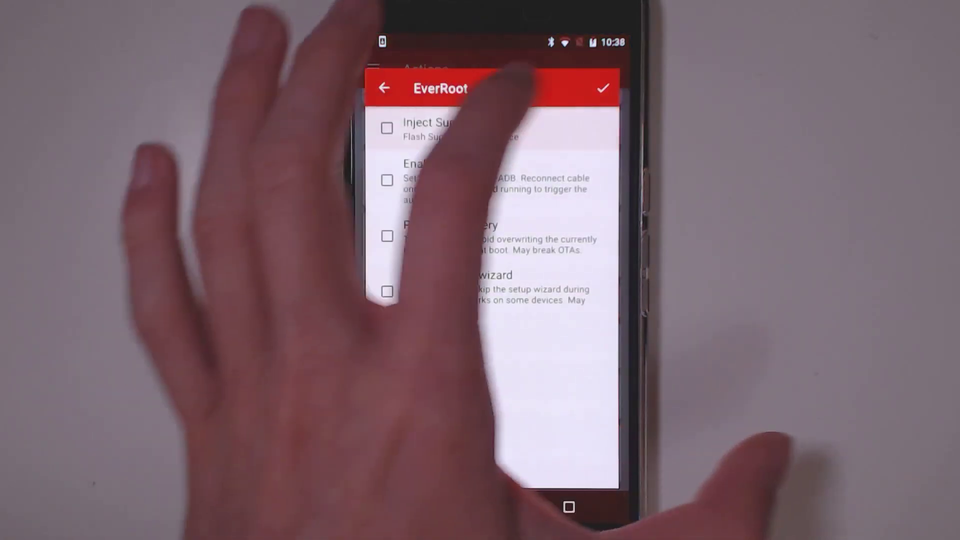
{"action": "key", "text": "Escape"}
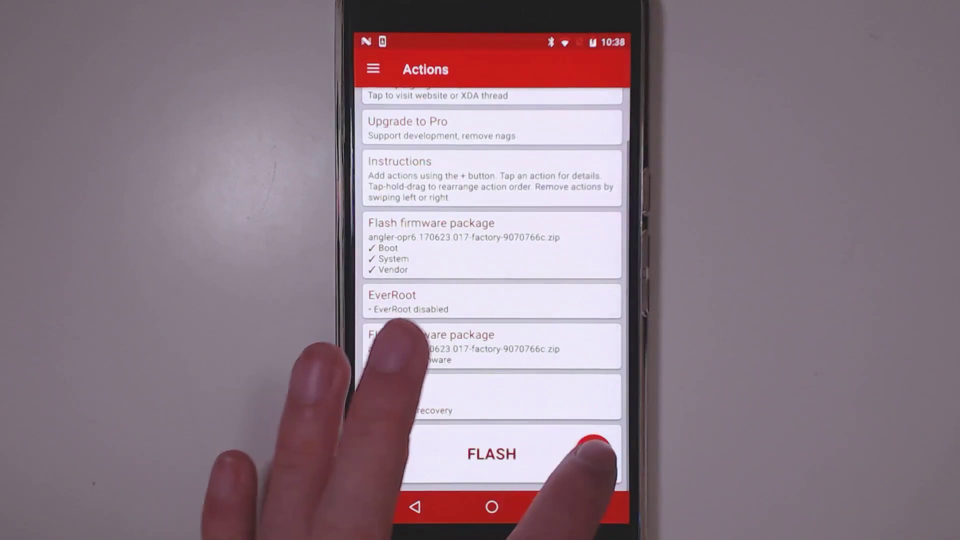
Add a Magisk-v14.0.zip flash action with /system mounted read/write.
{"action": "left_click", "coordinate": [594, 453]}
{"action": "left_click", "coordinate": [593, 349]}
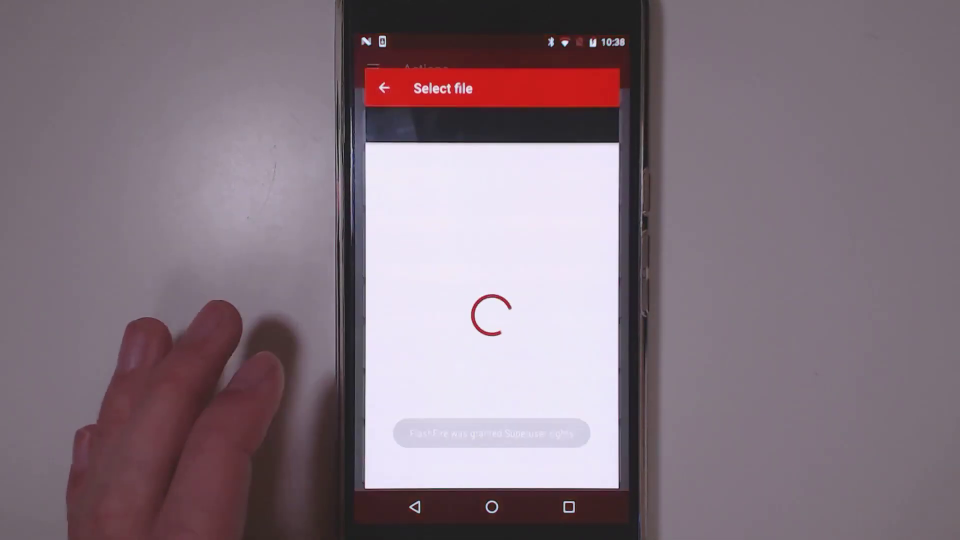
{"action": "left_click", "coordinate": [420, 194]}
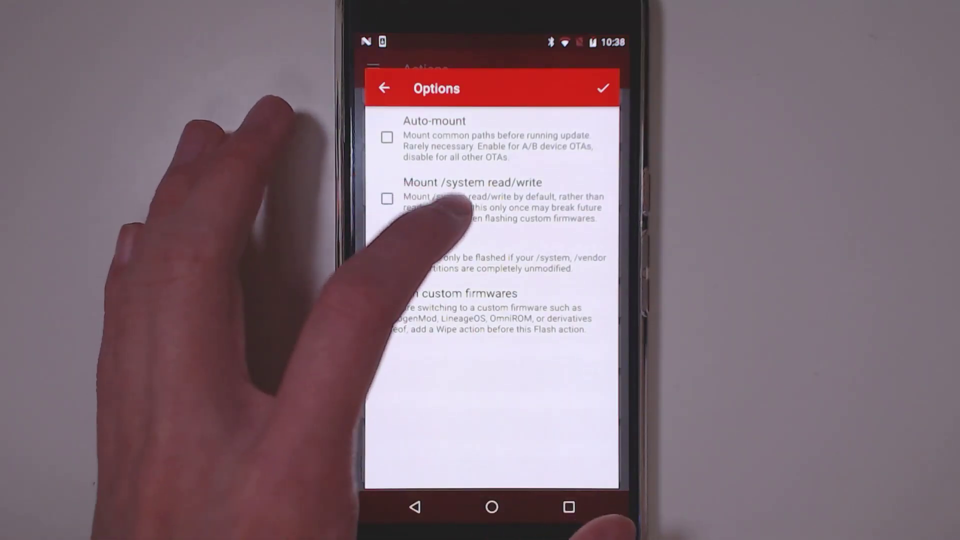
{"action": "left_click", "coordinate": [387, 198]}
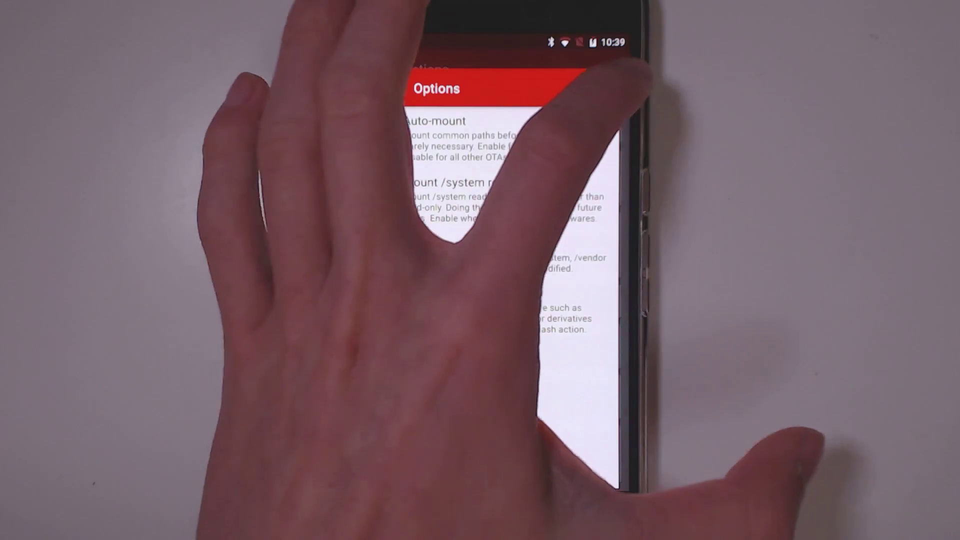
{"action": "left_click", "coordinate": [603, 88]}
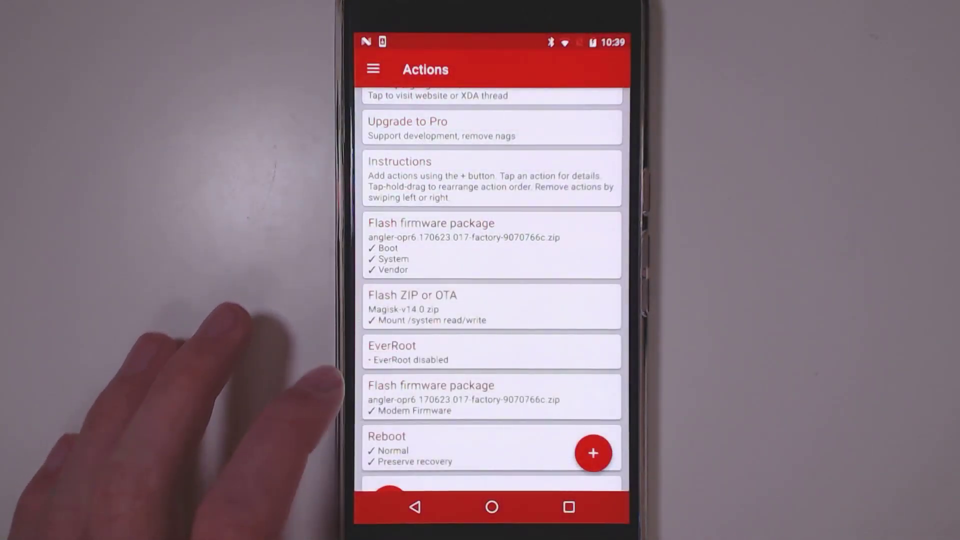
{"action": "scroll", "coordinate": [491, 337], "scroll_direction": "down", "scroll_amount": 2}
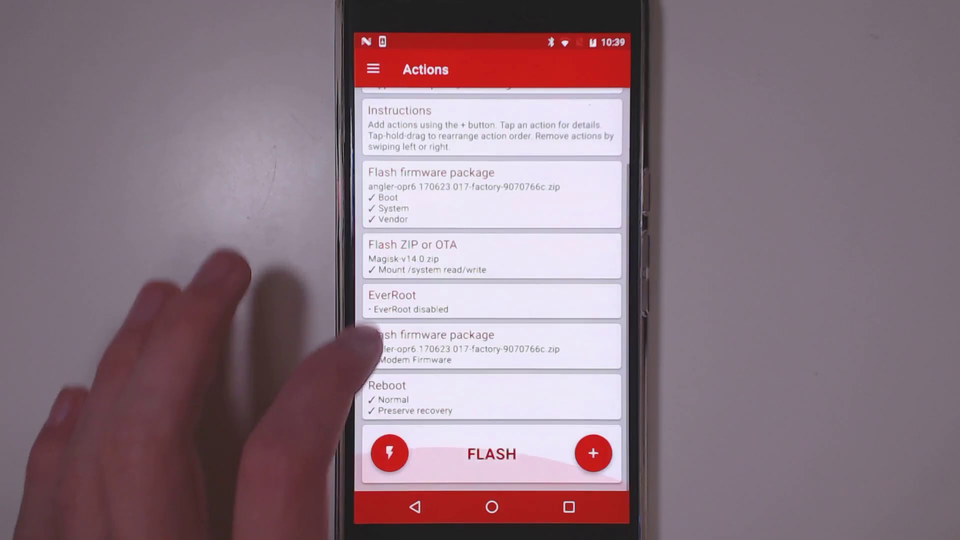
Change the final Reboot action's target to Recovery.
{"action": "left_click", "coordinate": [387, 390]}
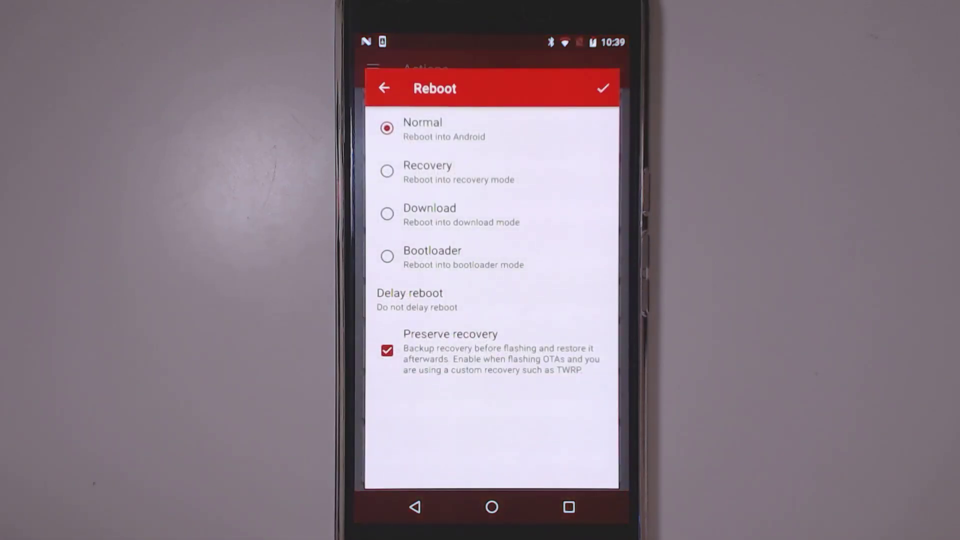
{"action": "left_click", "coordinate": [387, 171]}
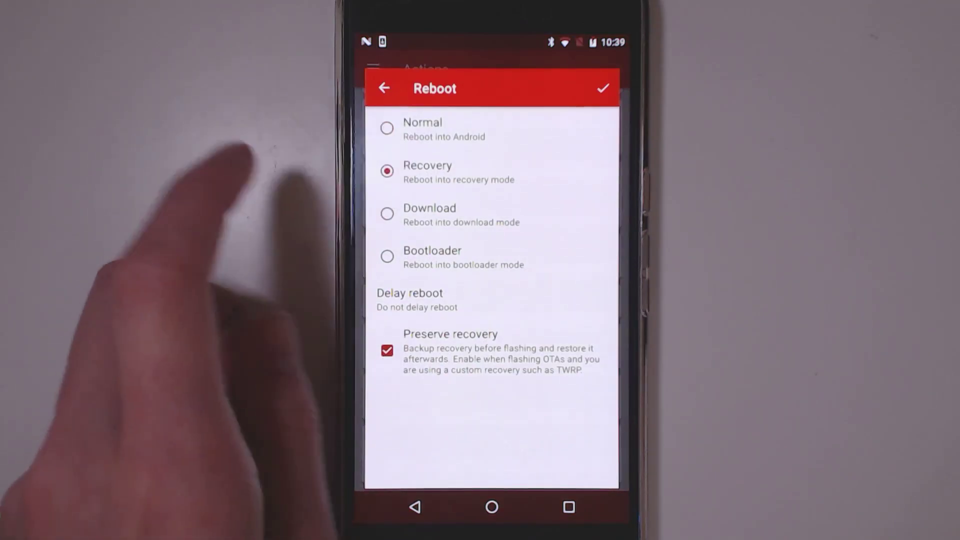
{"action": "left_click", "coordinate": [603, 88]}
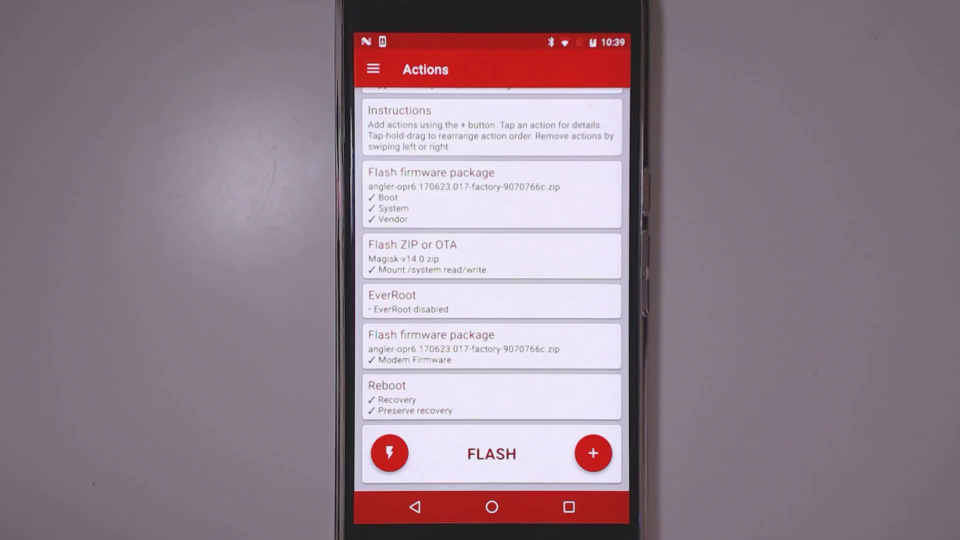
Start flashing the queued actions and confirm with OK.
{"action": "left_click", "coordinate": [492, 453]}
{"action": "left_click", "coordinate": [579, 319]}
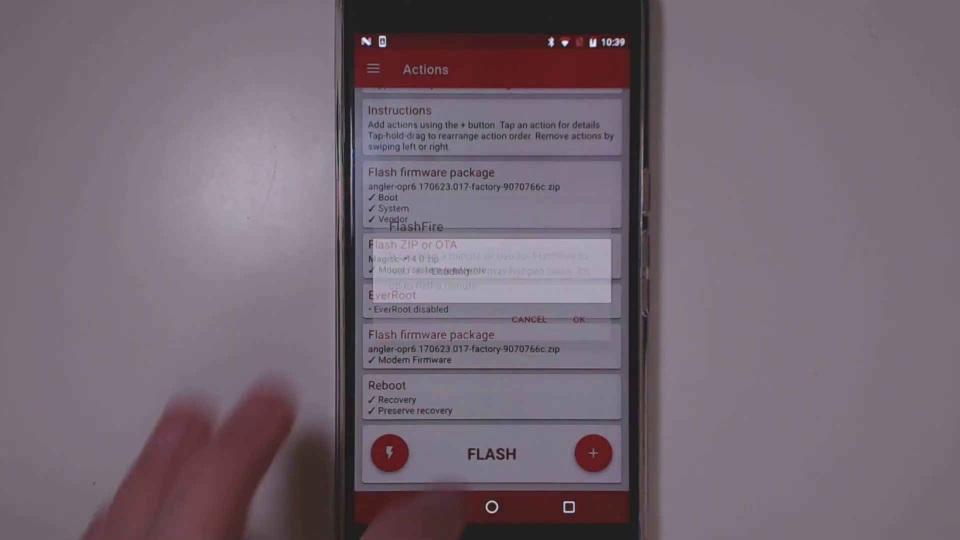